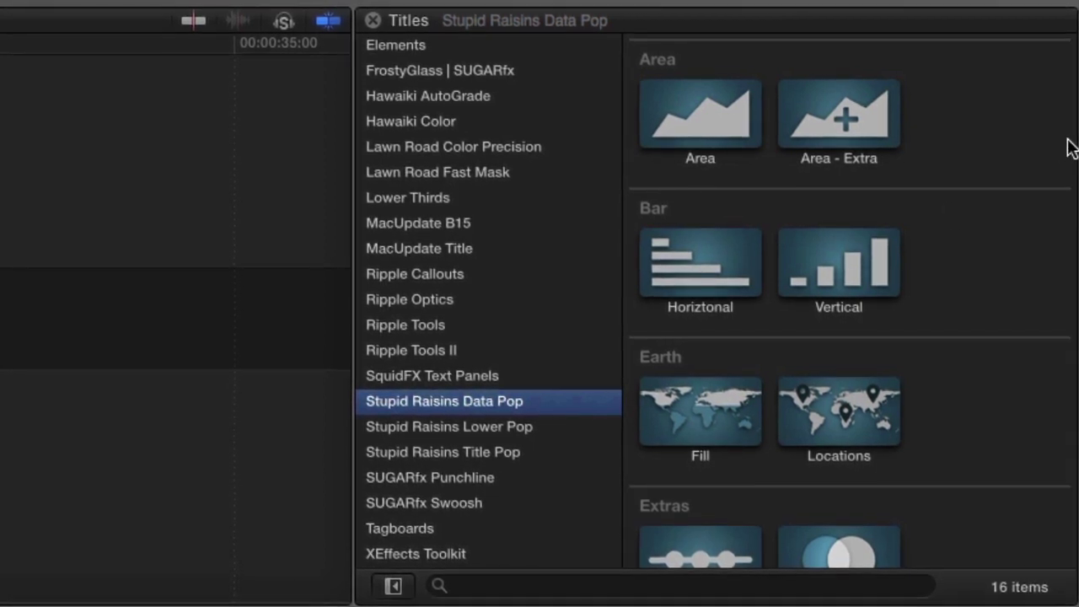
Drag the Data Pop Fill title from the Shapes titles onto the timeline after the race clip.
left_click_drag(1067, 149, 1071, 467)
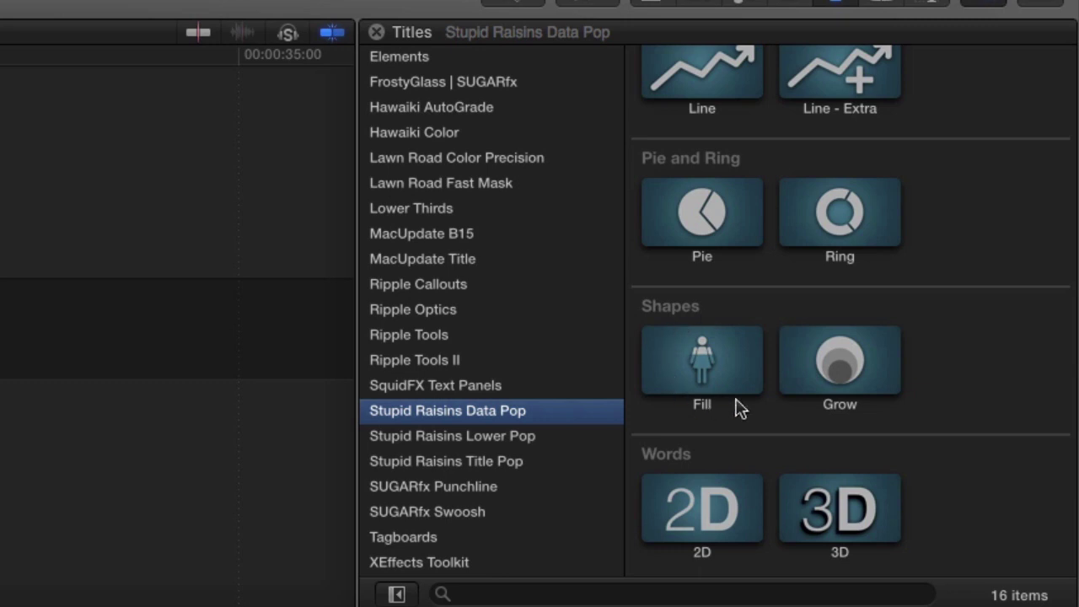
Place the Fill title on the timeline and retype its statistic caption as 'Pole Position'.
left_click_drag(734, 354, 0, 354)
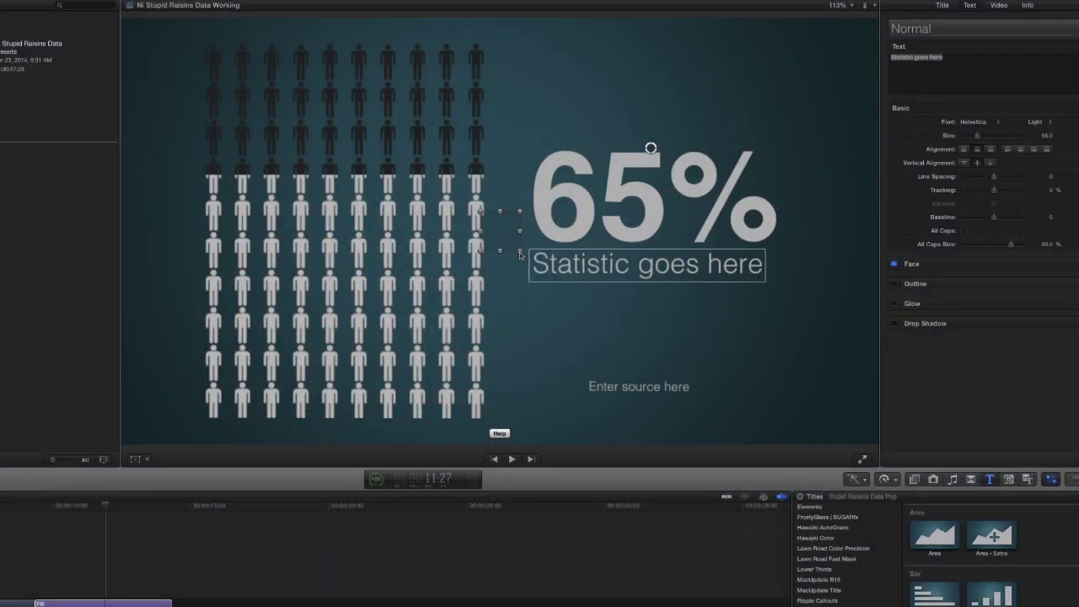
left_click_drag(520, 255, 526, 276)
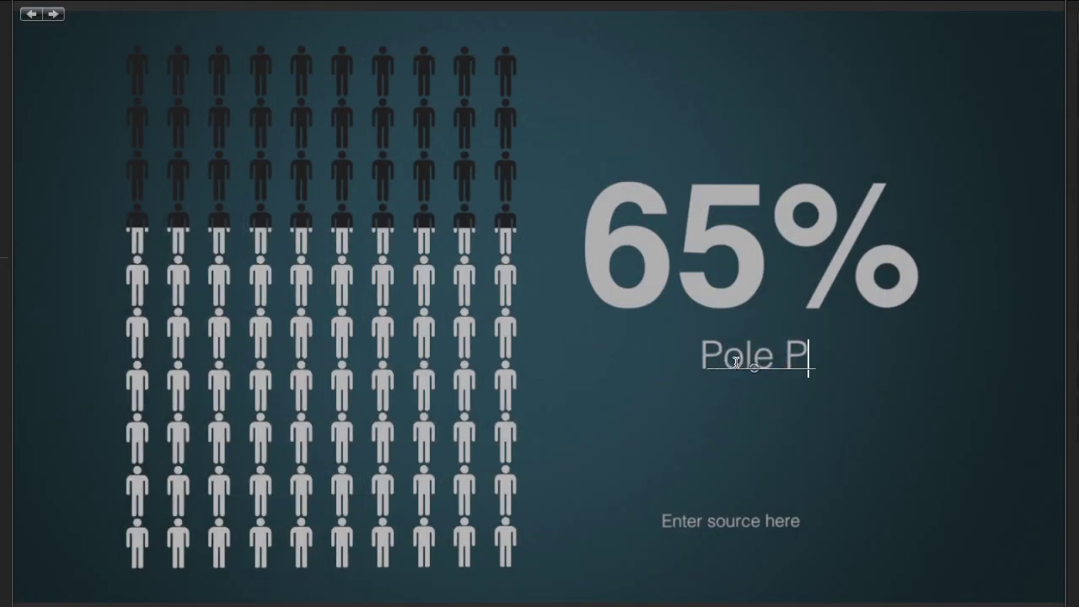
type("osition")
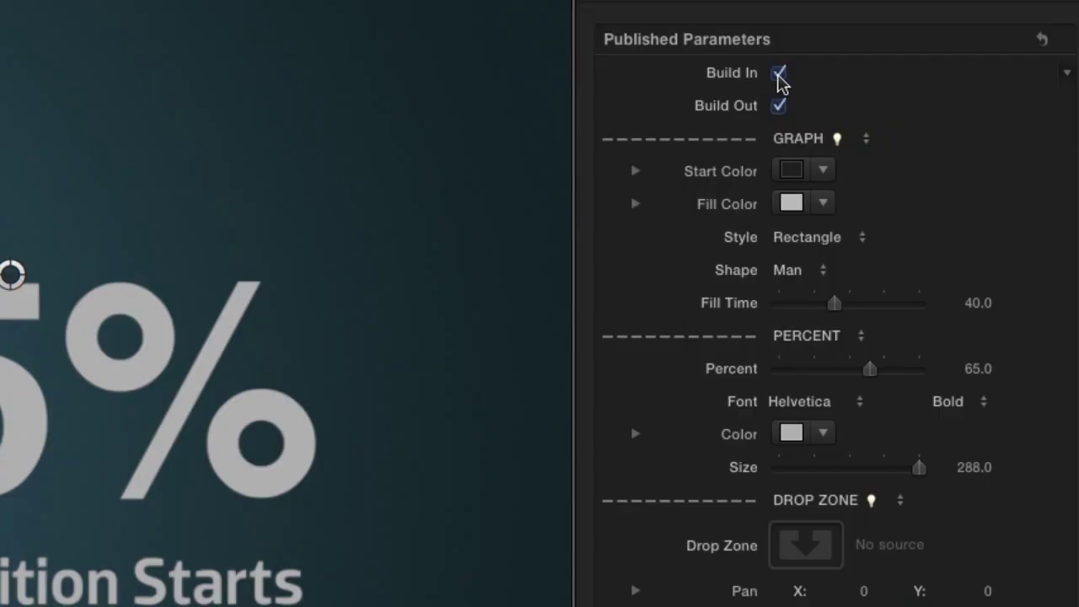
Toggle Build In and Build Out off and back on, then set the graph Shape to Custom.
left_click(778, 75)
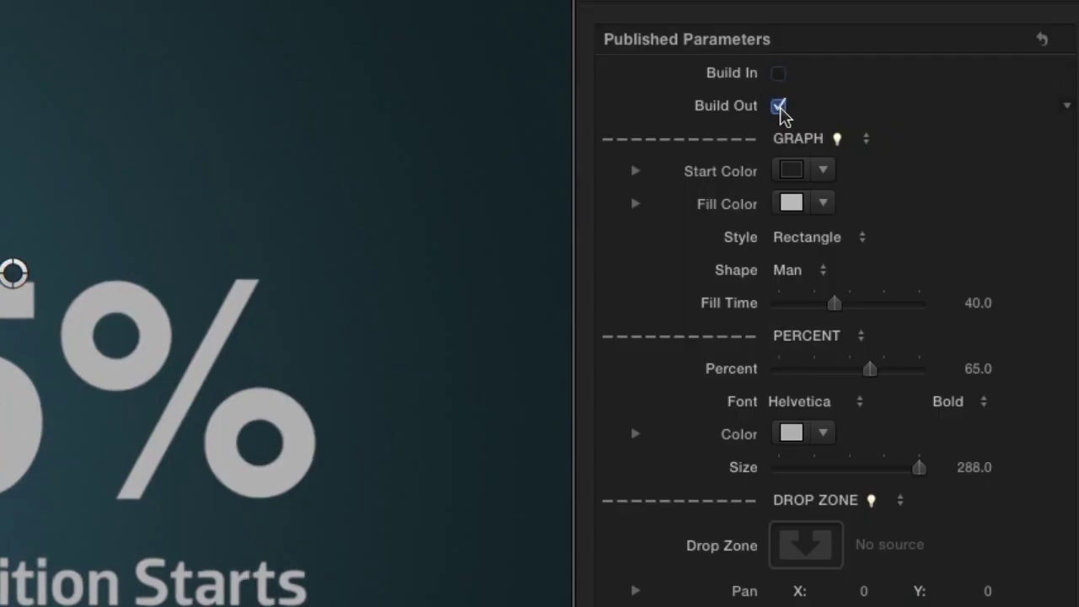
left_click(778, 107)
left_click(778, 106)
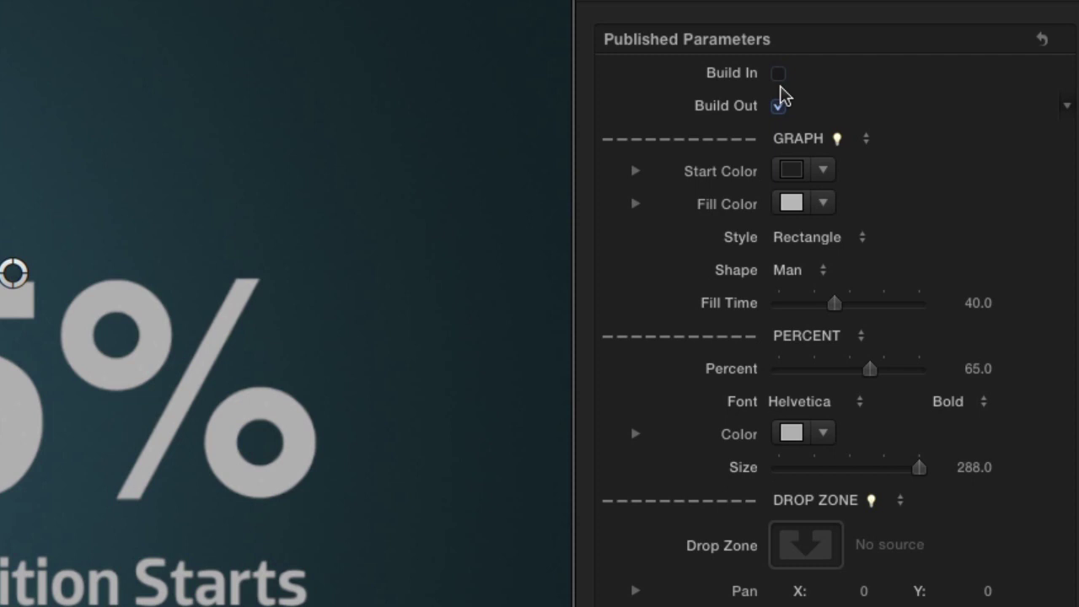
left_click(778, 74)
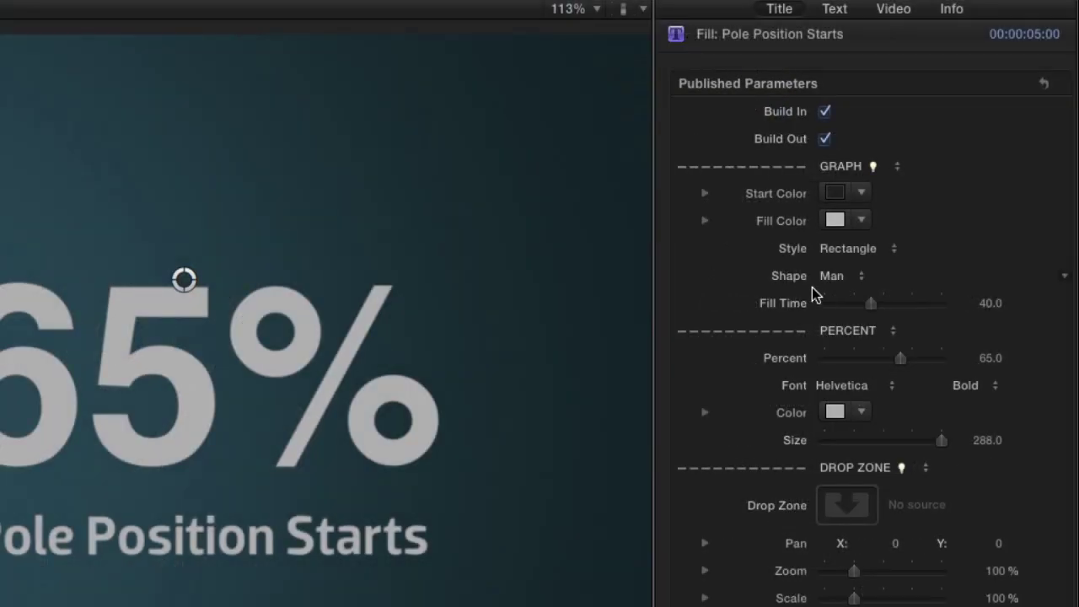
left_click(854, 279)
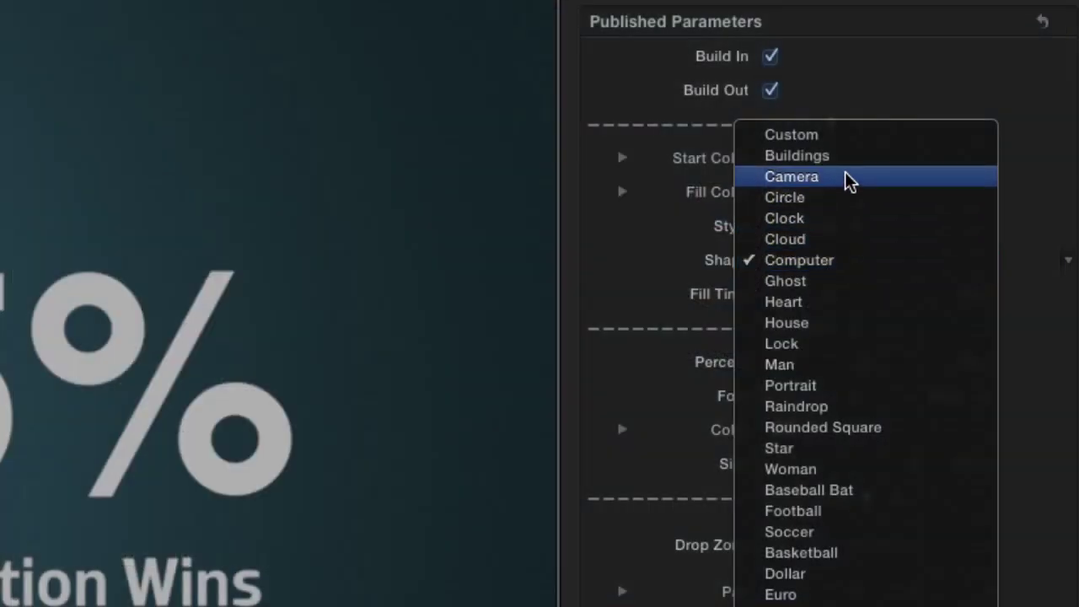
left_click(848, 136)
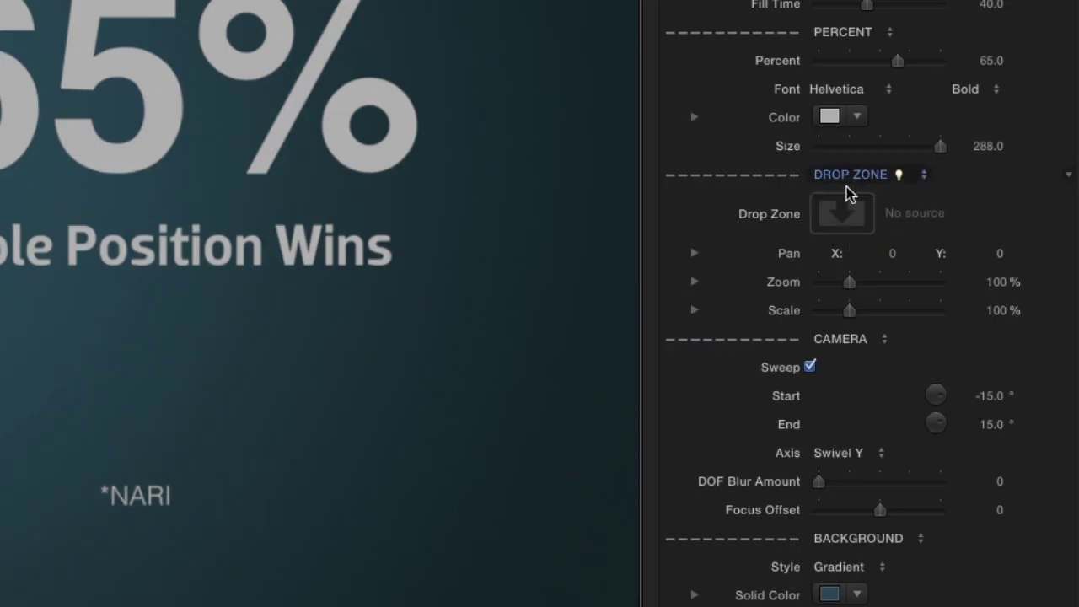
Use the Trophy-icon clip as the figure drop zone and set the graph Style to Line.
left_click(848, 221)
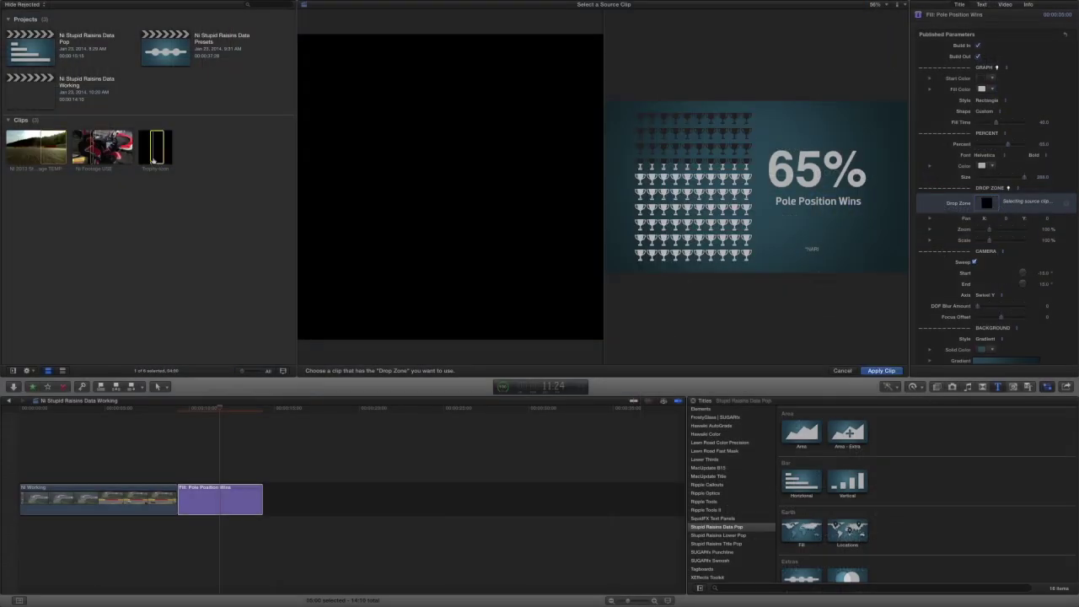
left_click(874, 373)
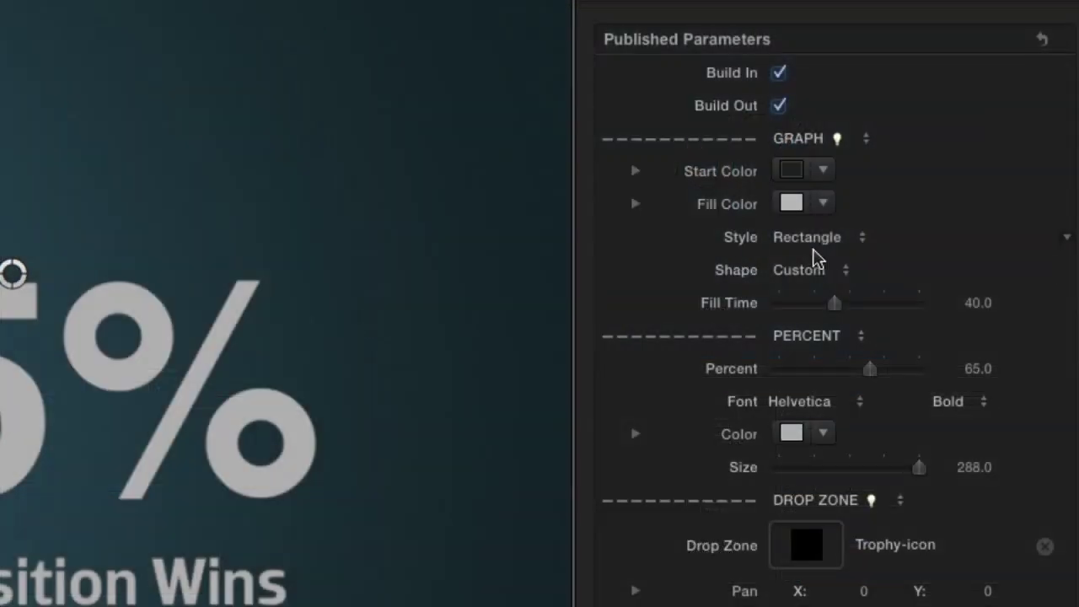
left_click(865, 241)
key("Up")
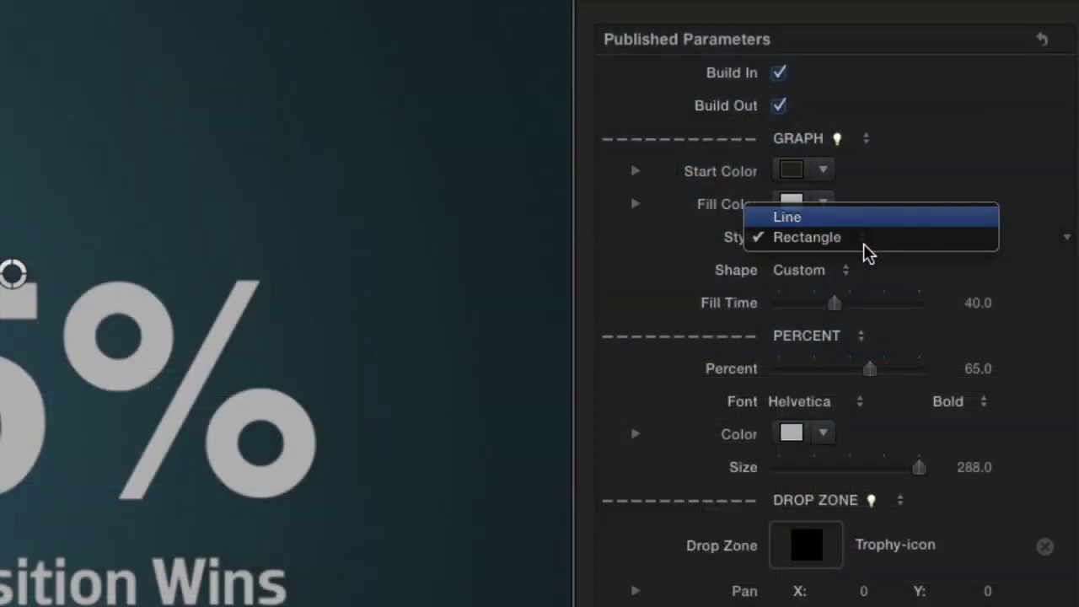
key("Return")
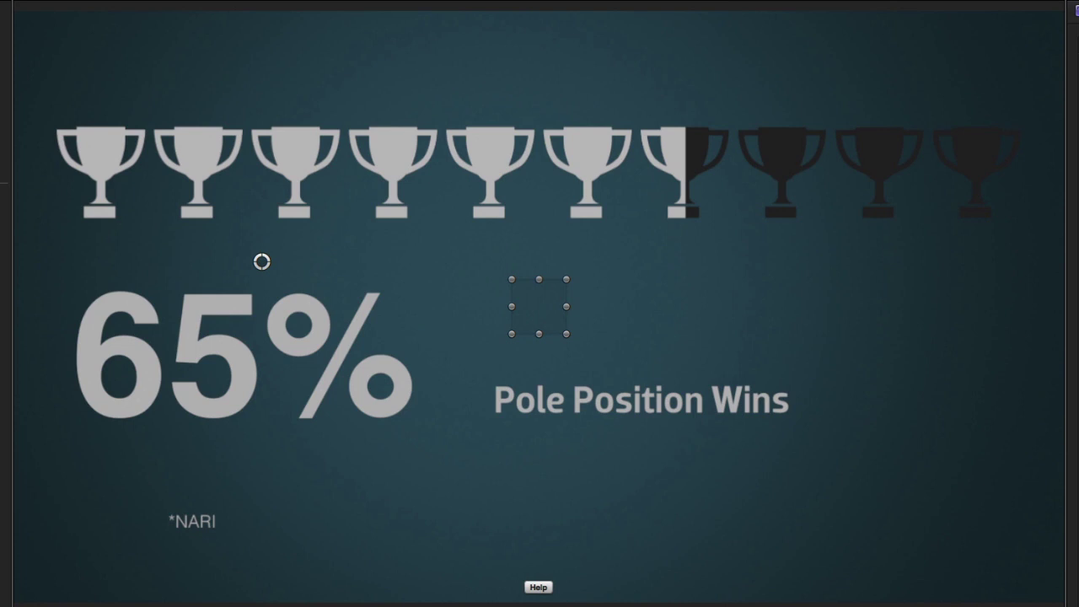
Make the unfilled trophies dark blue and the filled trophies mid-grey.
left_click(828, 206)
left_click(993, 387)
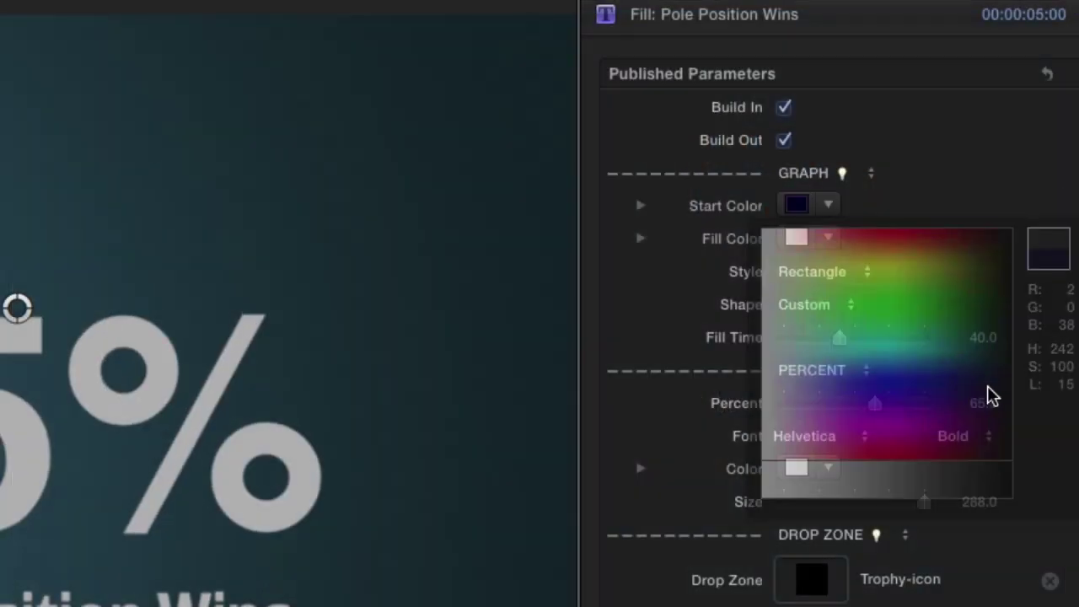
left_click(833, 241)
left_click(889, 508)
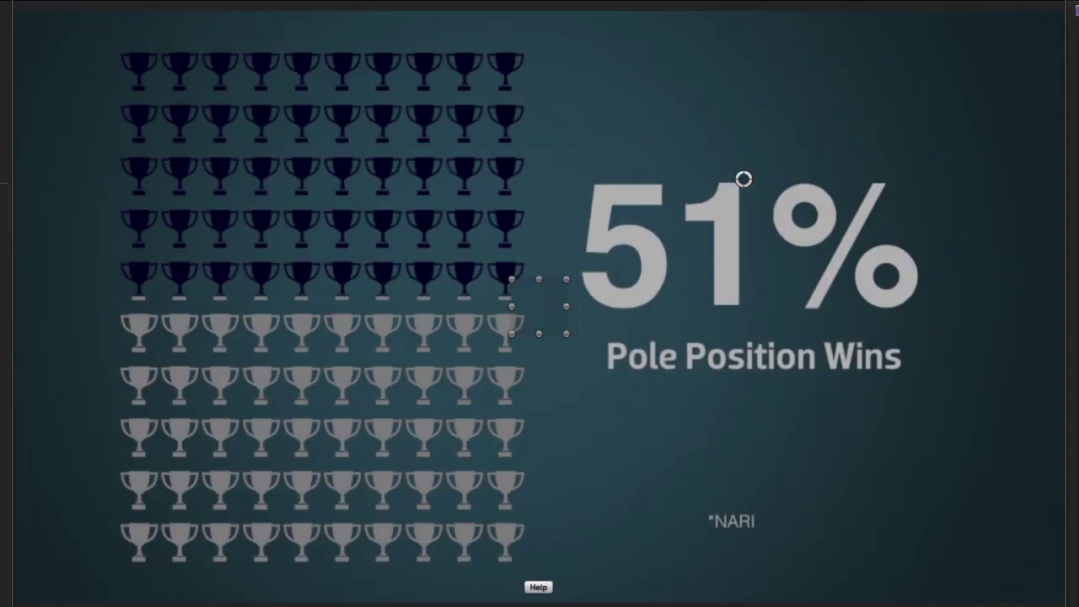
Set Percent to 75 and style the percentage numerals in Dobra Medium, bright white.
left_click(995, 380)
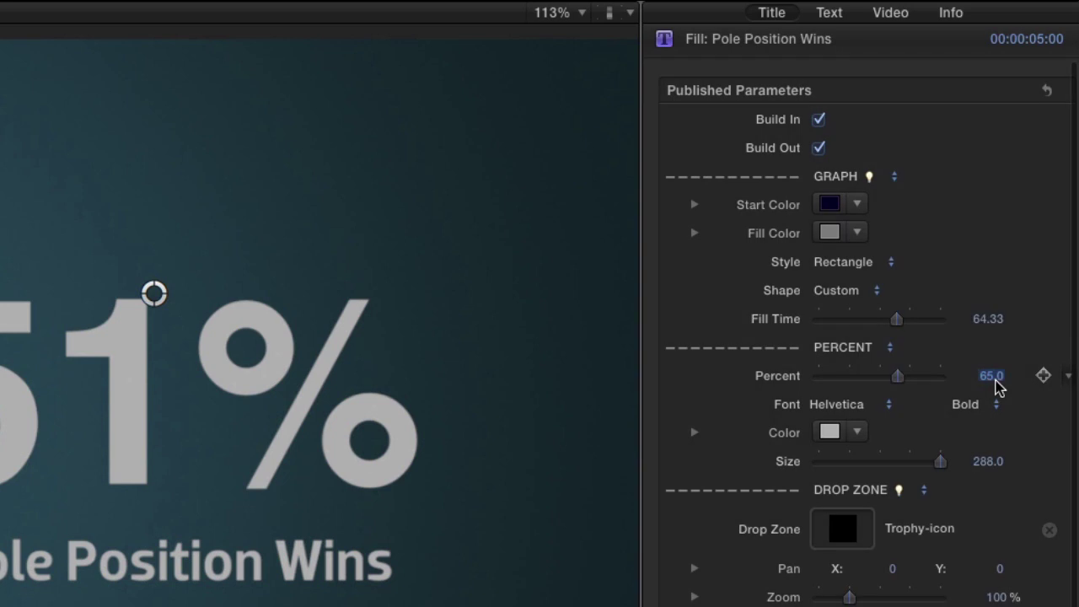
key("Return")
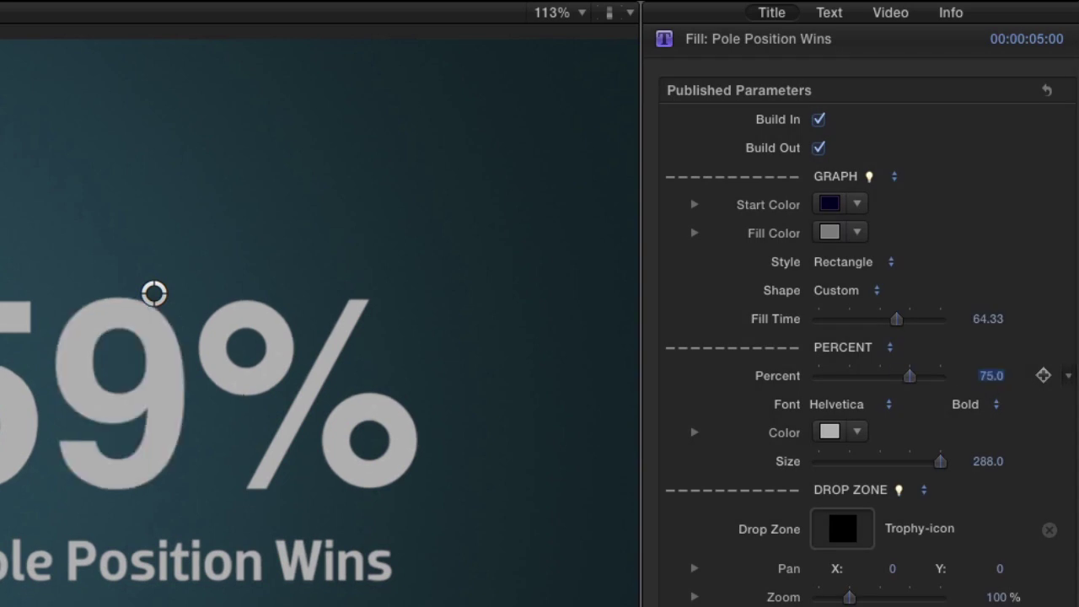
left_click(891, 411)
mouse_move(819, 10)
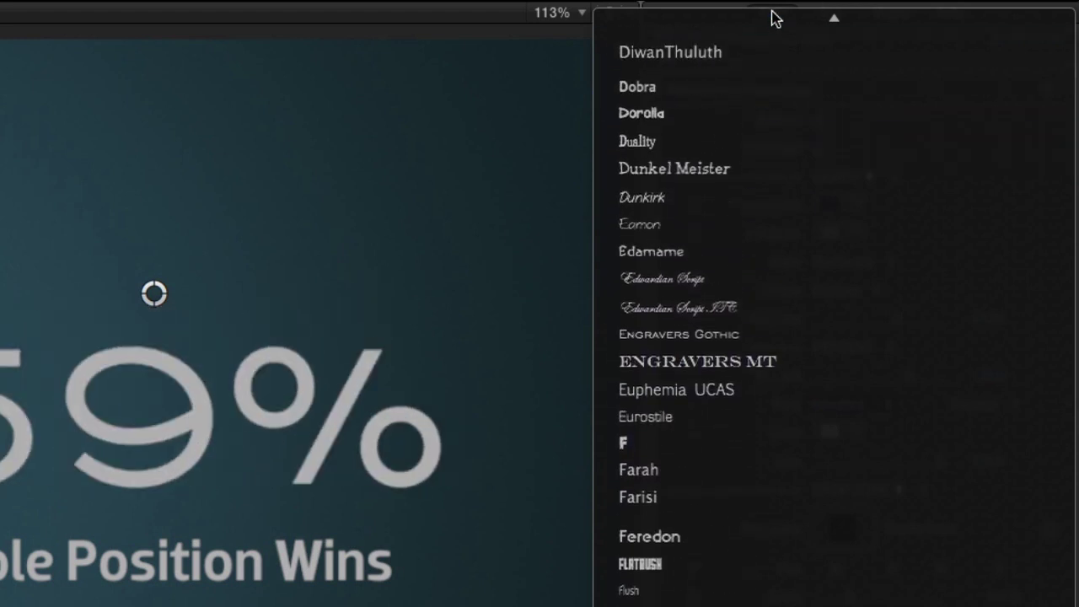
key("Escape")
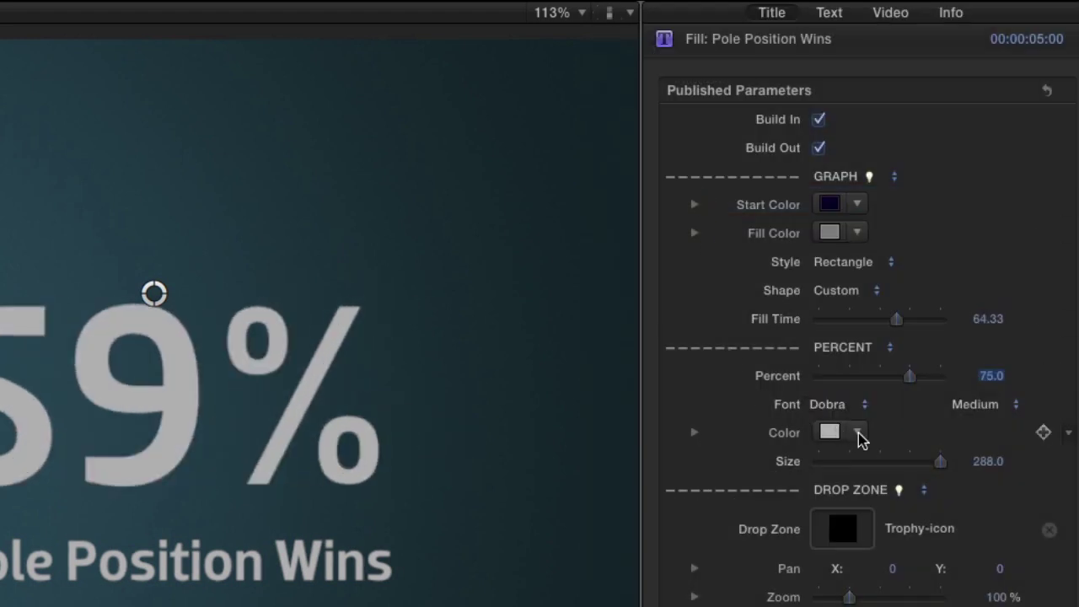
left_click(857, 433)
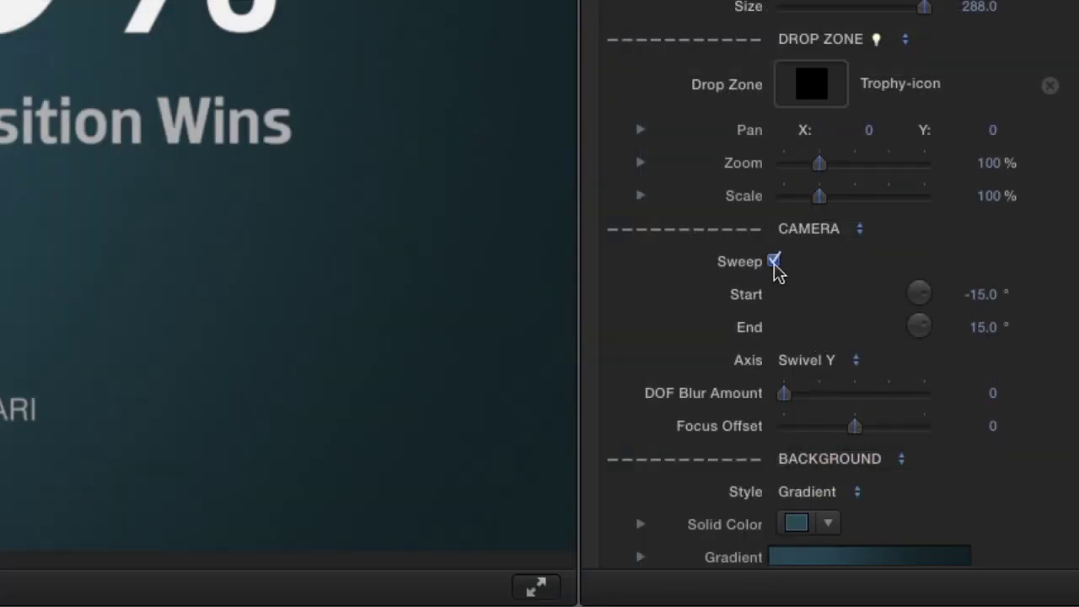
Enable the camera sweep: Start 15°, End -15°, Swivel Y, DOF Blur 9.0, Focus Offset -14.0.
left_click(774, 262)
key("Return")
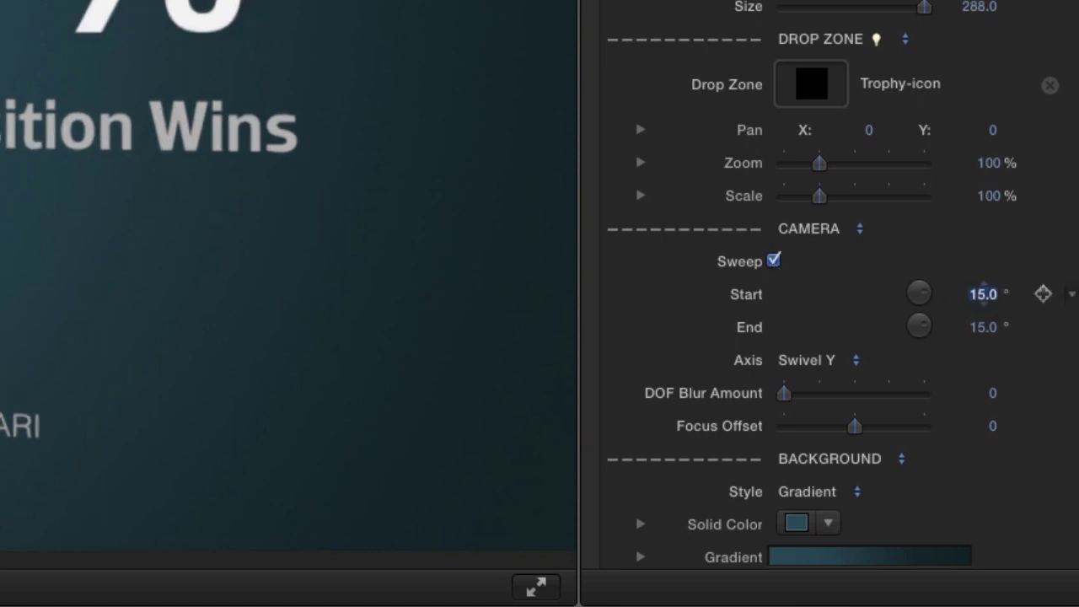
type("-15")
key("Return")
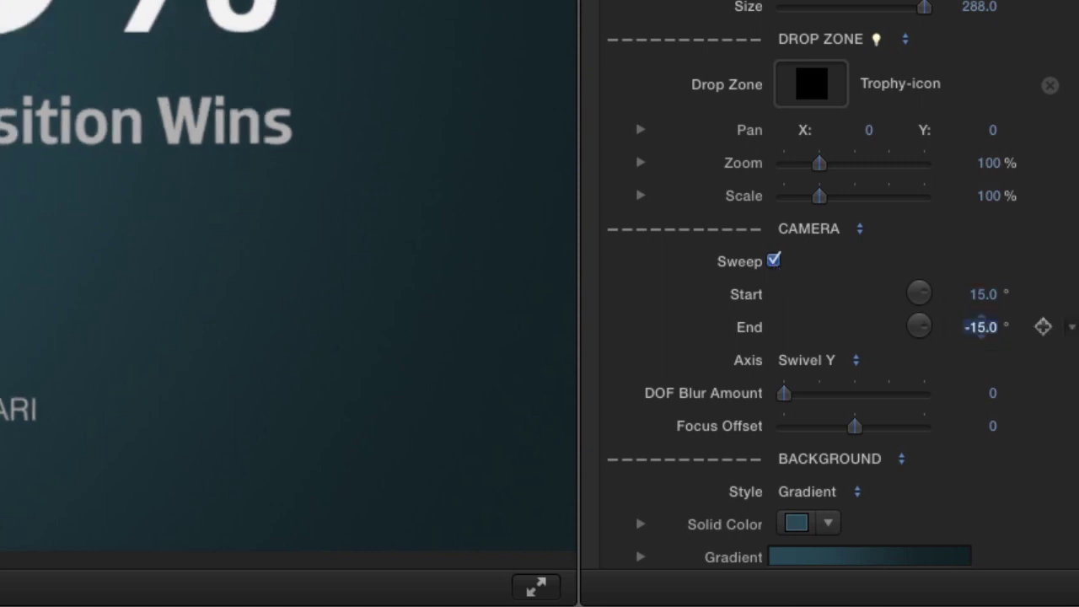
left_click(860, 362)
left_click(859, 365)
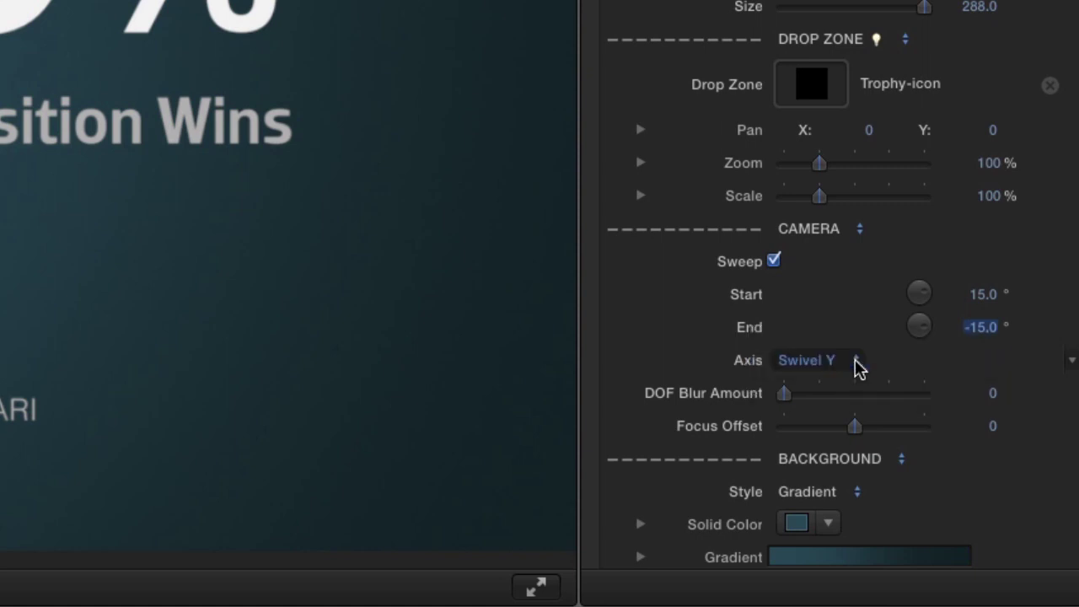
left_click_drag(784, 394, 790, 404)
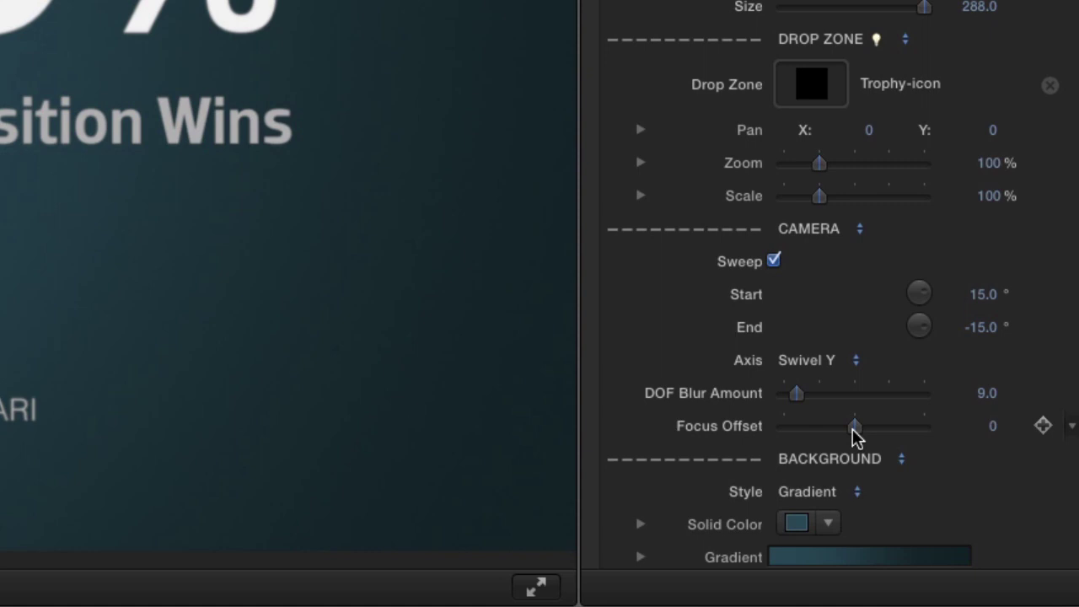
left_click_drag(854, 427, 863, 435)
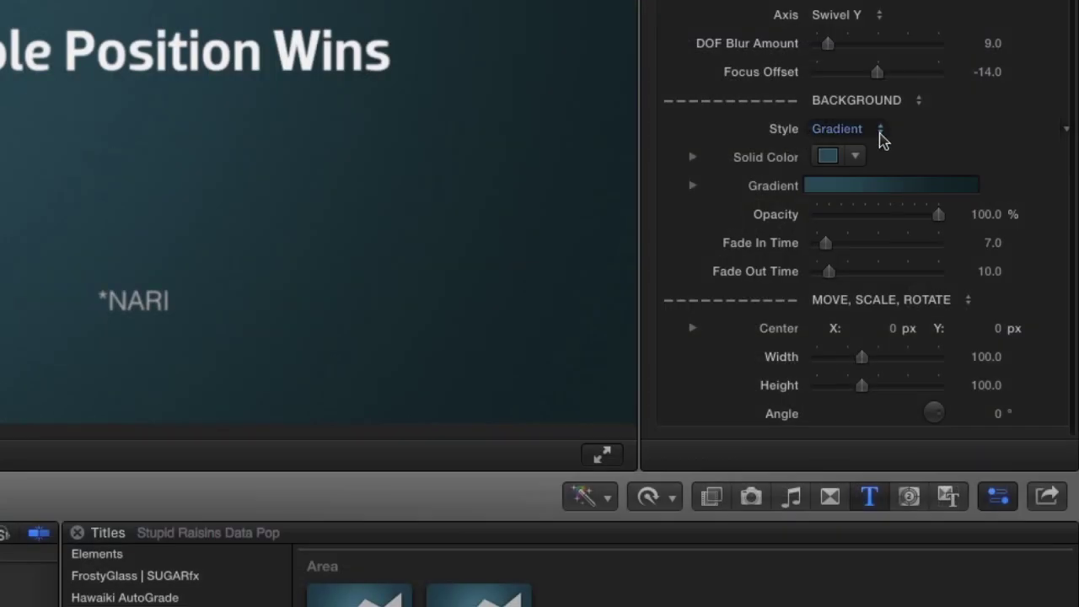
Switch the background Style to Solid Color, then to Transparent so the race footage shows through.
left_click(880, 131)
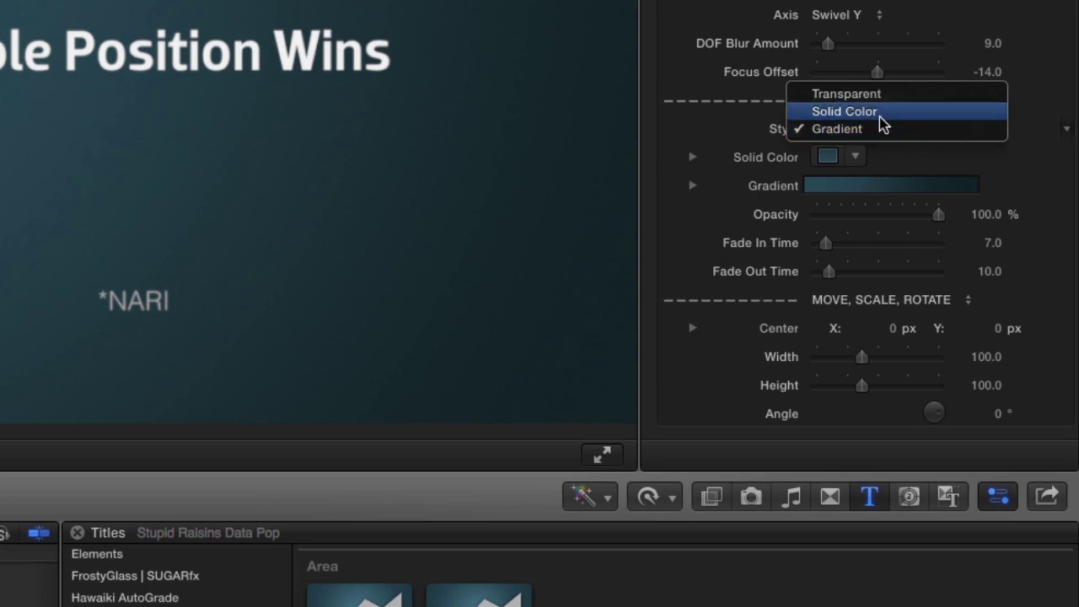
left_click(882, 118)
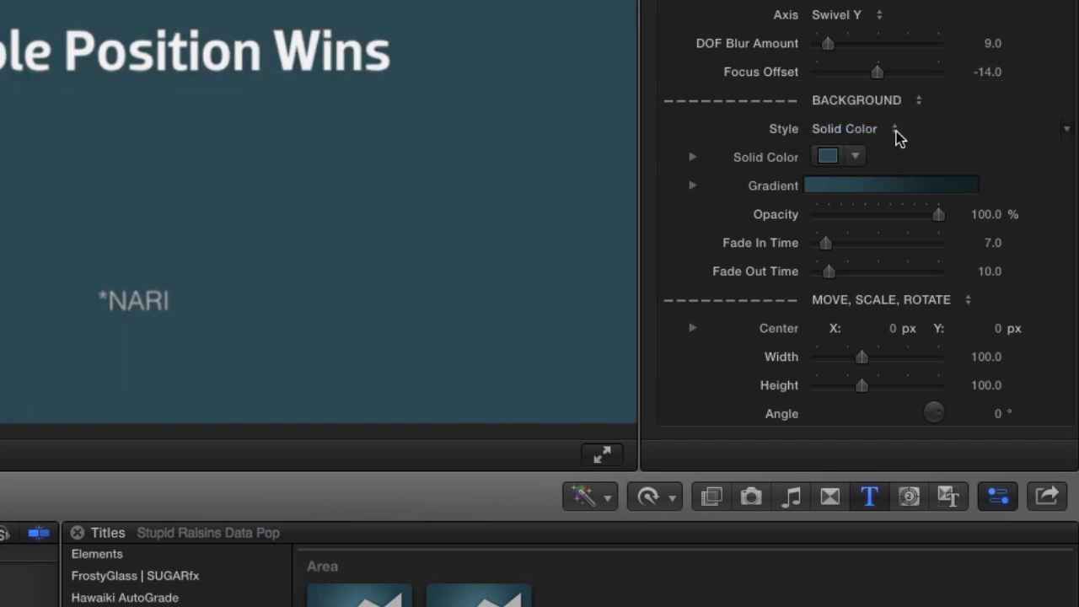
left_click(896, 137)
left_click(897, 110)
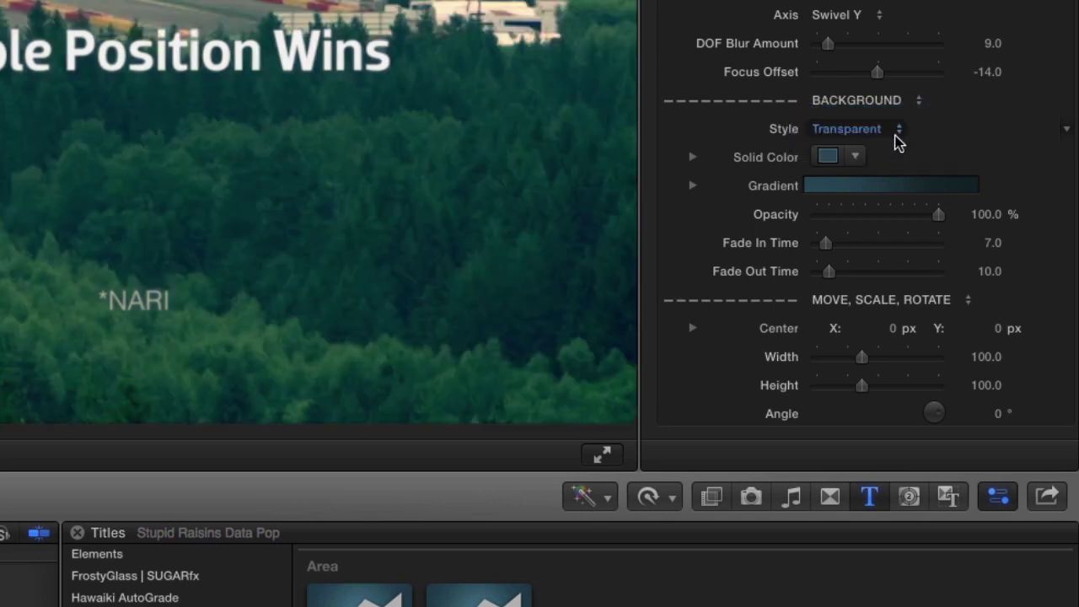